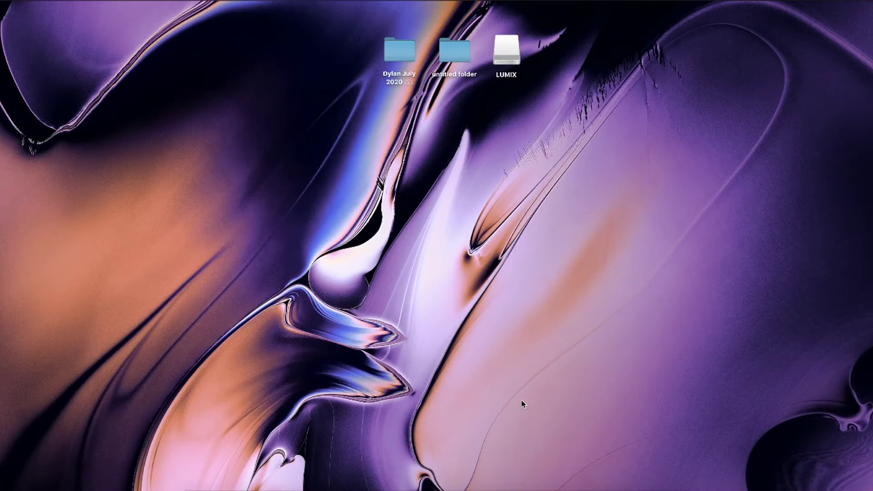
- Open Launchpad from the Dock to show the grid of installed apps
{"action": "left_click", "coordinate": [278, 485]}
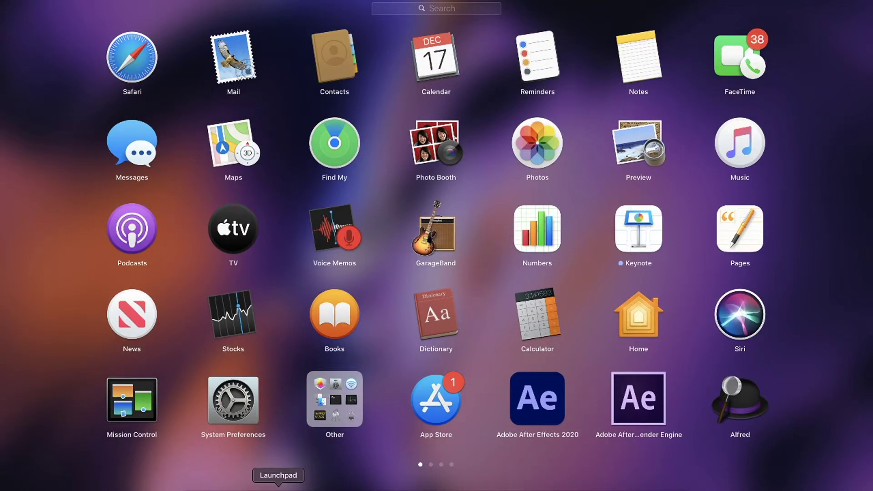
- Launch GarageBand and create an Empty Project, reaching the track type choices with Audio selected
{"action": "left_click", "coordinate": [436, 243]}
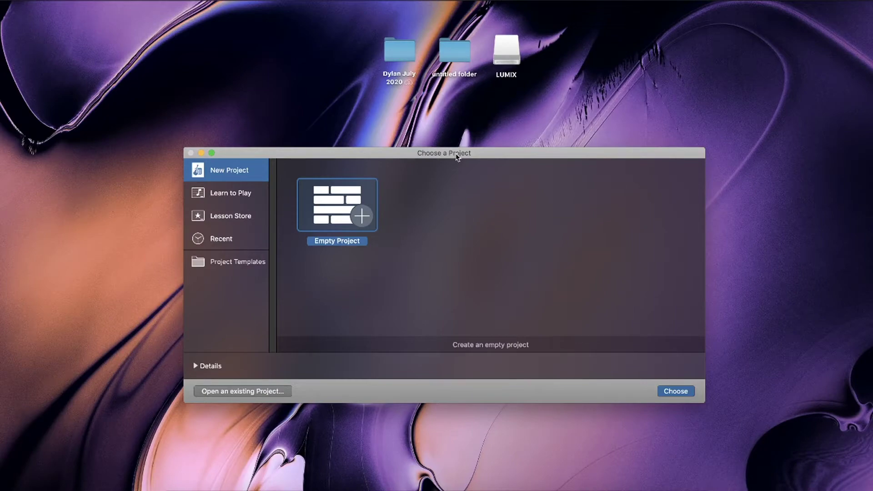
{"action": "left_click", "coordinate": [673, 394]}
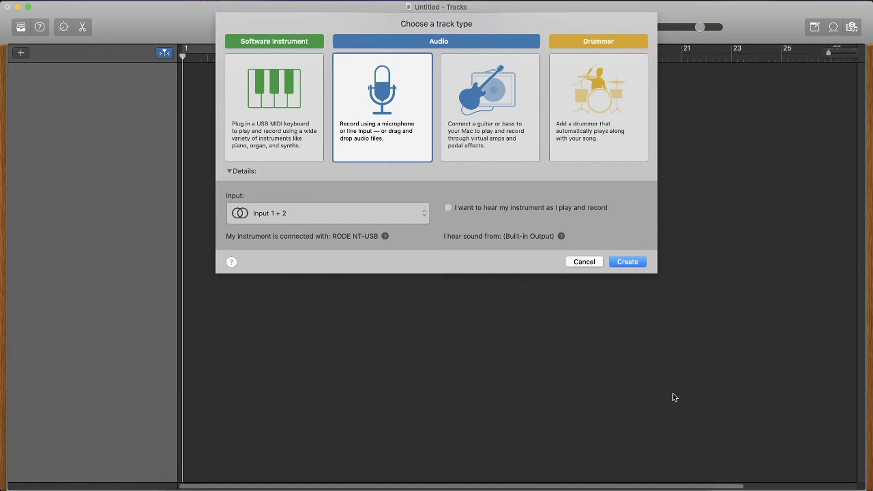
- Search Spotlight for 'midi' and launch Audio MIDI Setup
{"action": "key", "text": "super+space"}
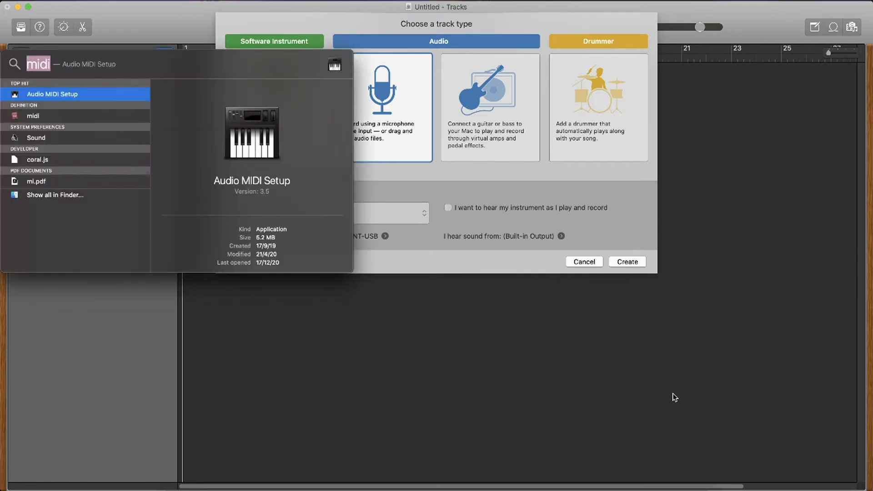
{"action": "type", "text": "midi"}
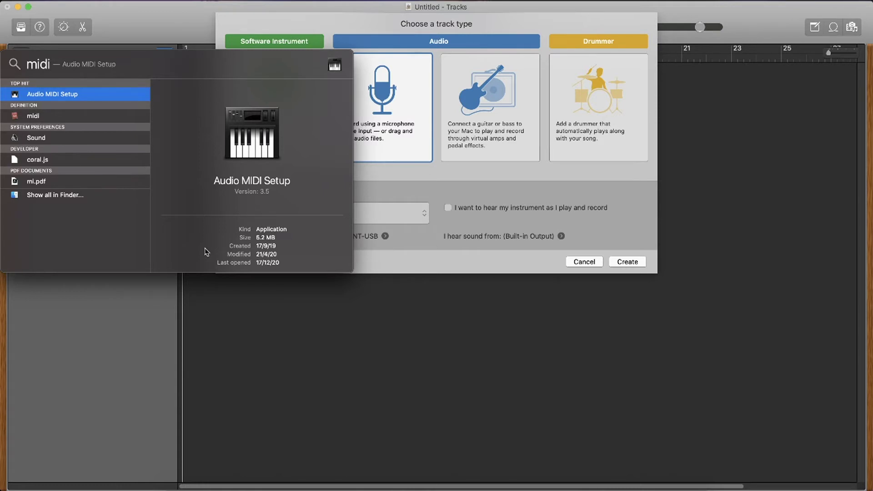
{"action": "left_click", "coordinate": [59, 95]}
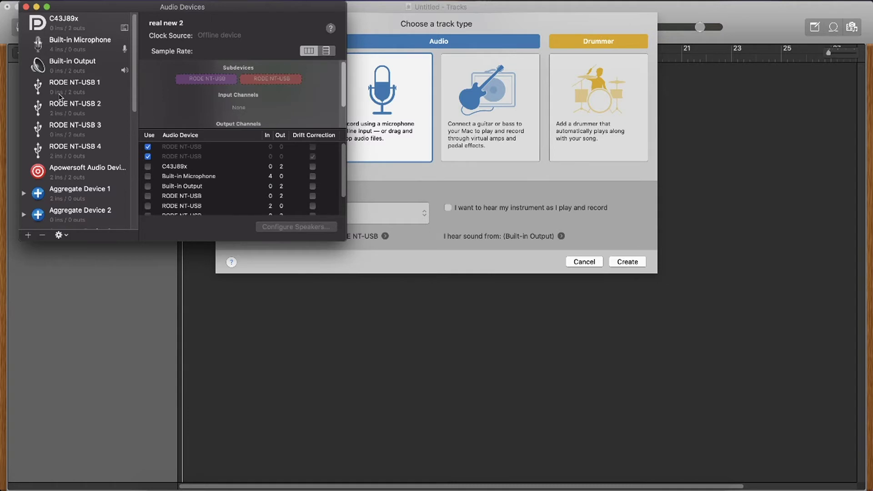
- Create a new aggregate device in Audio MIDI Setup and name it 'youtube 2 mics'
{"action": "scroll", "coordinate": [59, 95], "scroll_direction": "down", "scroll_amount": 10}
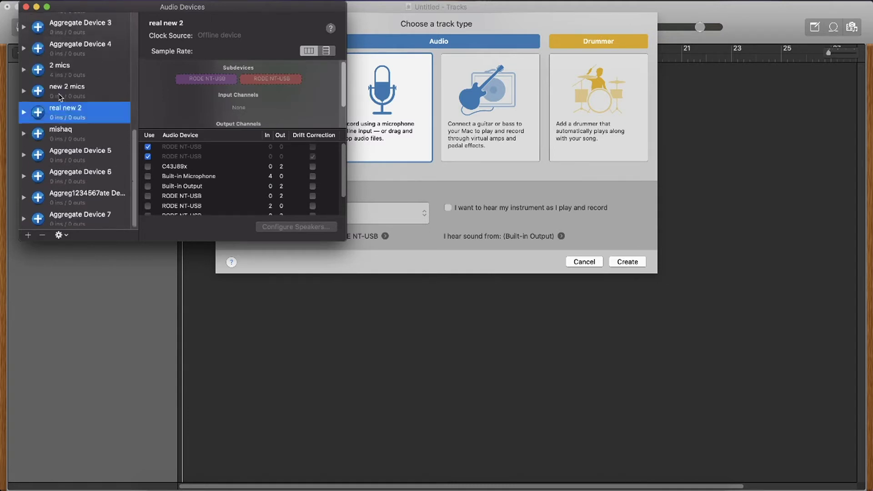
{"action": "left_click", "coordinate": [28, 237]}
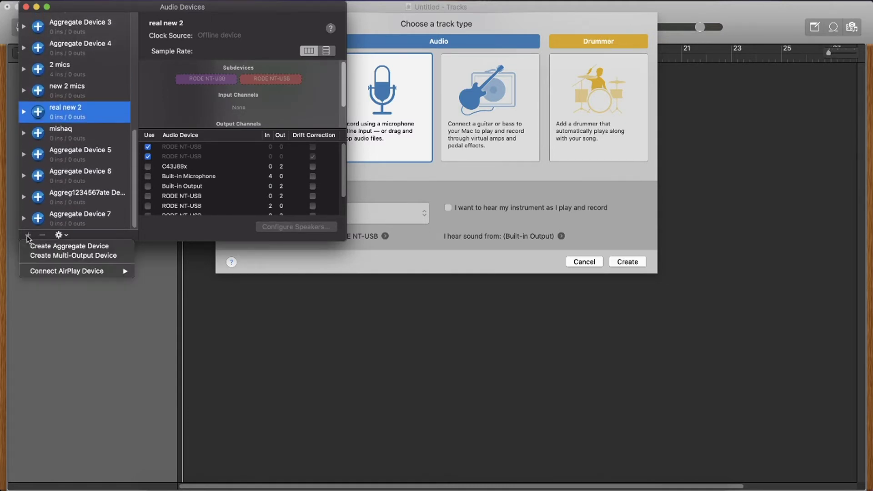
{"action": "left_click", "coordinate": [39, 245]}
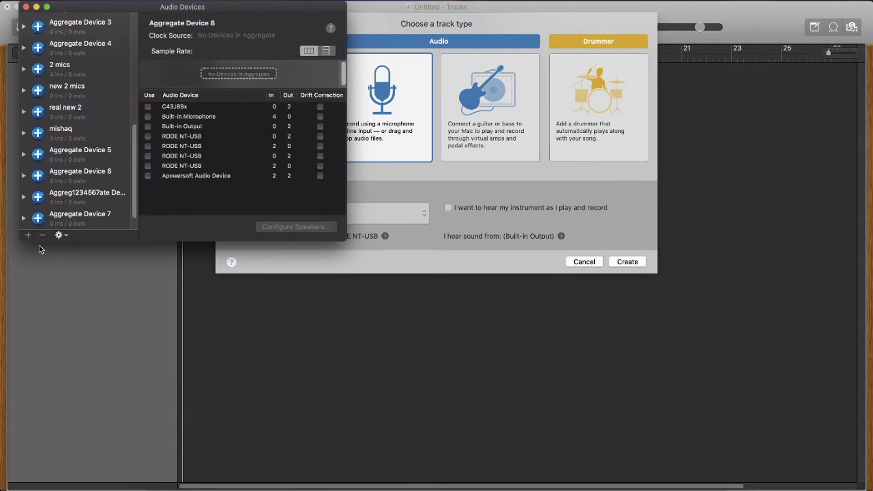
{"action": "scroll", "coordinate": [104, 176], "scroll_direction": "down", "scroll_amount": 2}
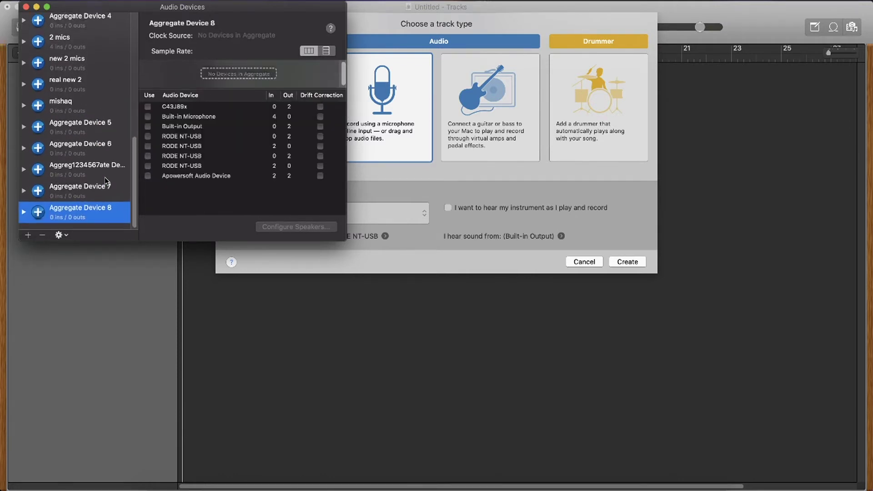
{"action": "left_click", "coordinate": [82, 219]}
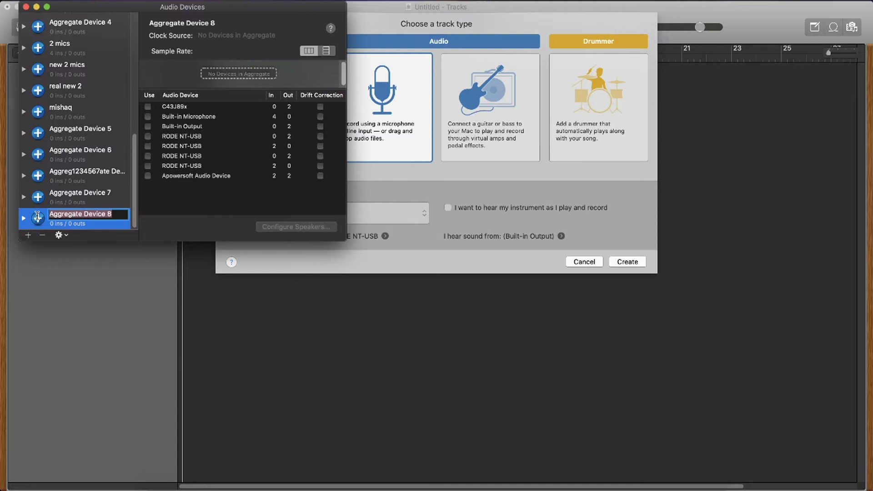
{"action": "type", "text": "youtube 2"}
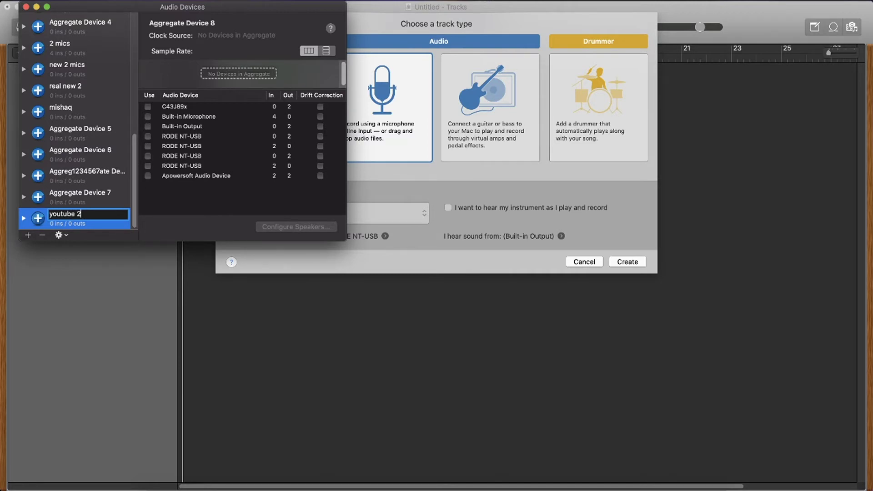
{"action": "type", "text": " mics"}
- Confirm the name and tick Use for both RODE NT-USB mics, giving 4 inputs at 44.1 kHz
{"action": "key", "text": "Return"}
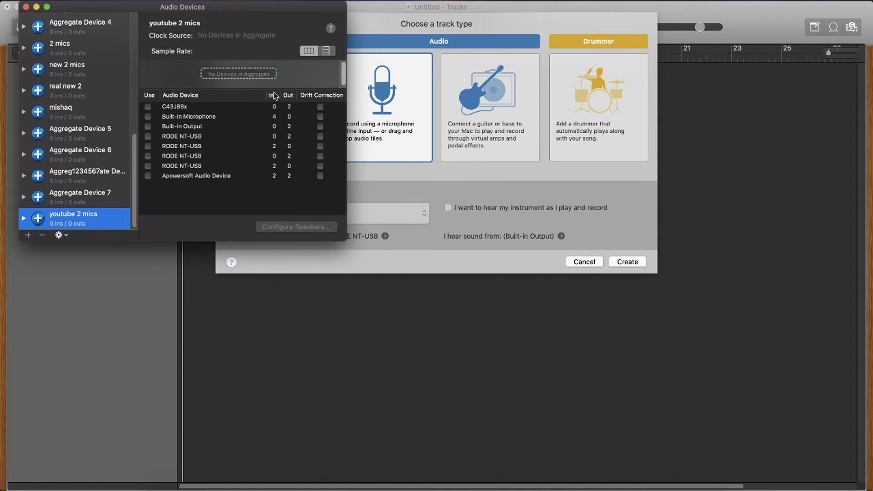
{"action": "left_click", "coordinate": [147, 146]}
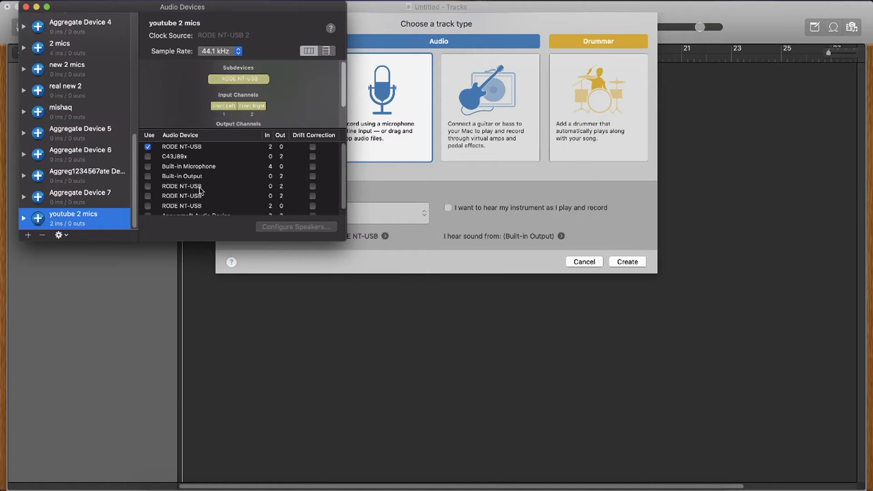
{"action": "left_click", "coordinate": [148, 200]}
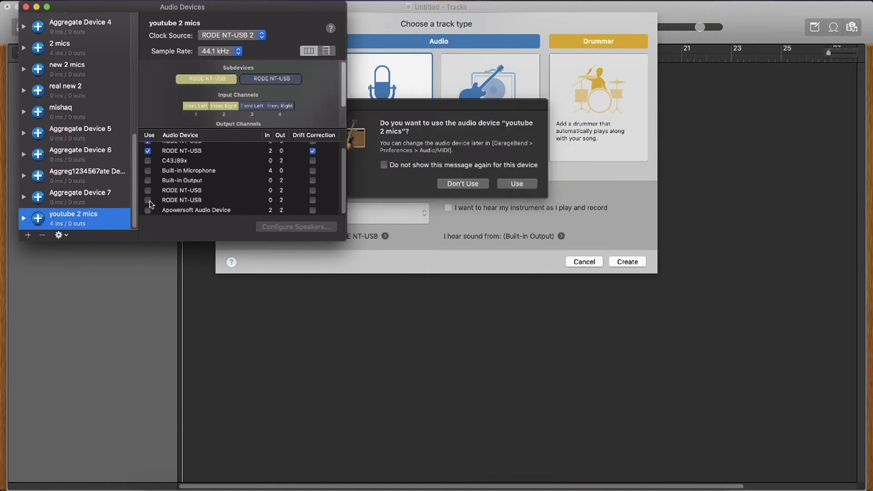
{"action": "scroll", "coordinate": [240, 197], "scroll_direction": "down", "scroll_amount": 1}
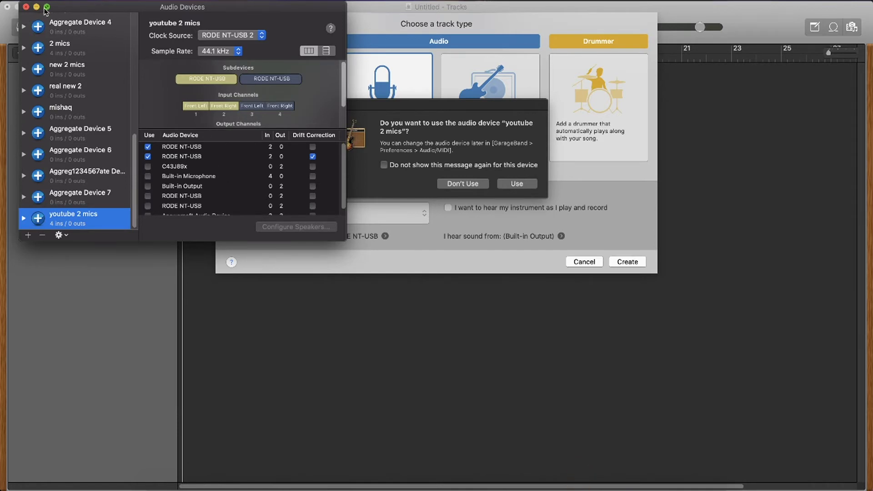
- Minimize Audio MIDI Setup and accept 'youtube 2 mics' as GarageBand's audio device
{"action": "left_click", "coordinate": [36, 7]}
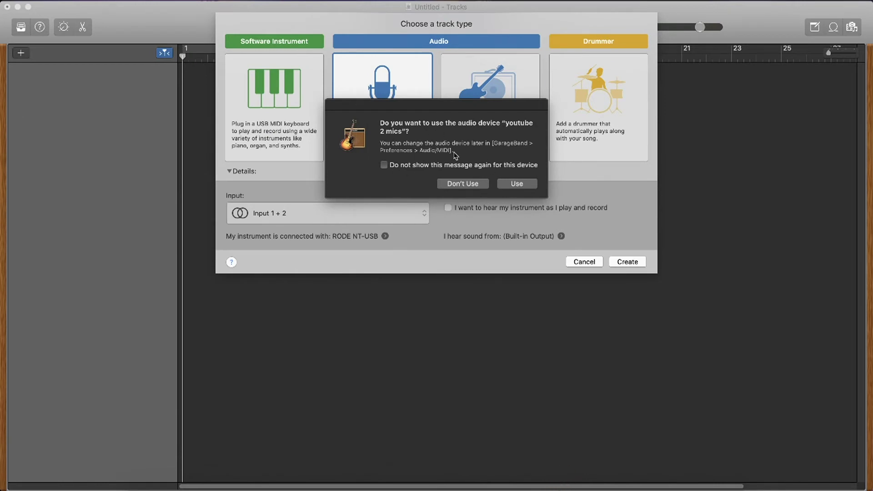
{"action": "left_click", "coordinate": [508, 171]}
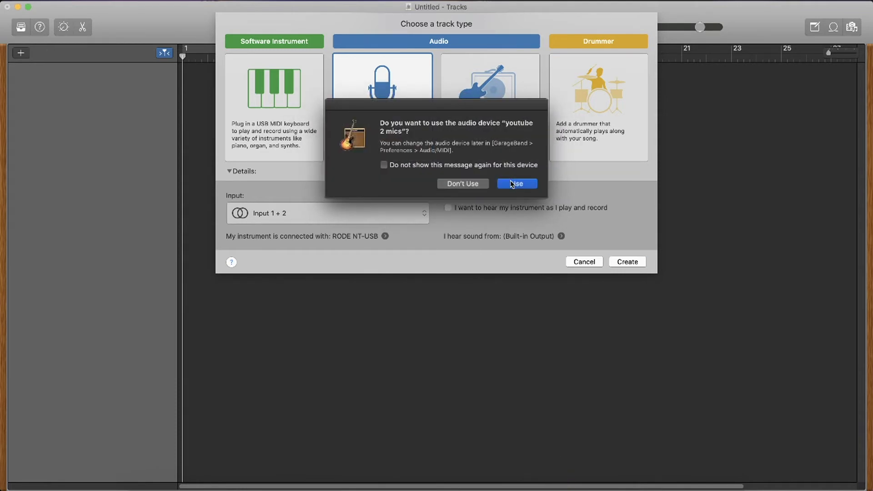
{"action": "left_click", "coordinate": [512, 183]}
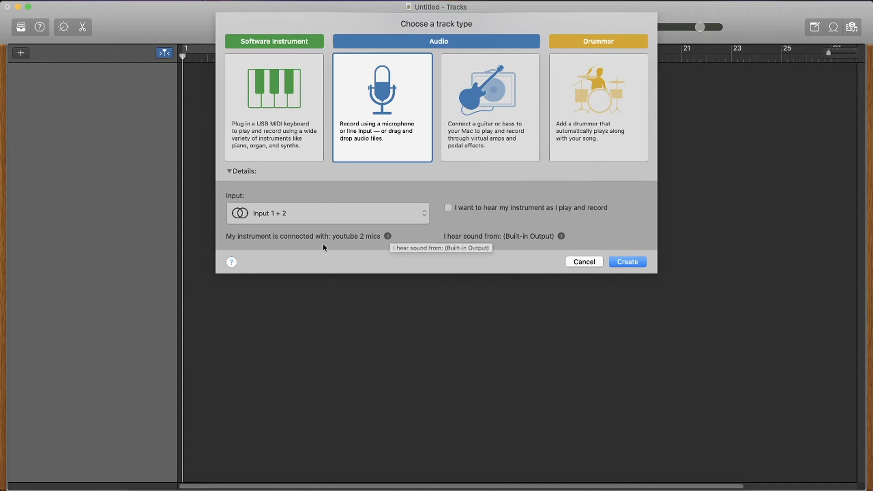
- Keep 'youtube 2 mics' as the input device in GarageBand's audio preferences
{"action": "left_click", "coordinate": [389, 237]}
{"action": "left_click", "coordinate": [347, 227]}
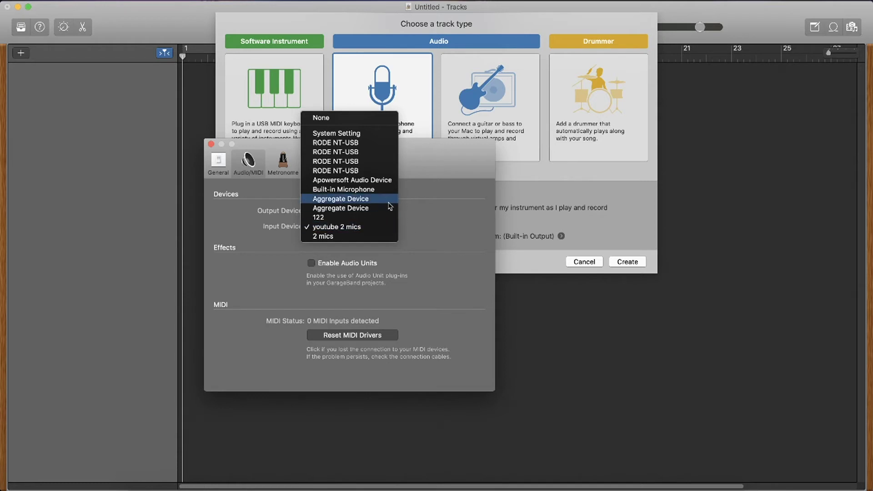
{"action": "left_click", "coordinate": [431, 222]}
{"action": "left_click", "coordinate": [549, 222]}
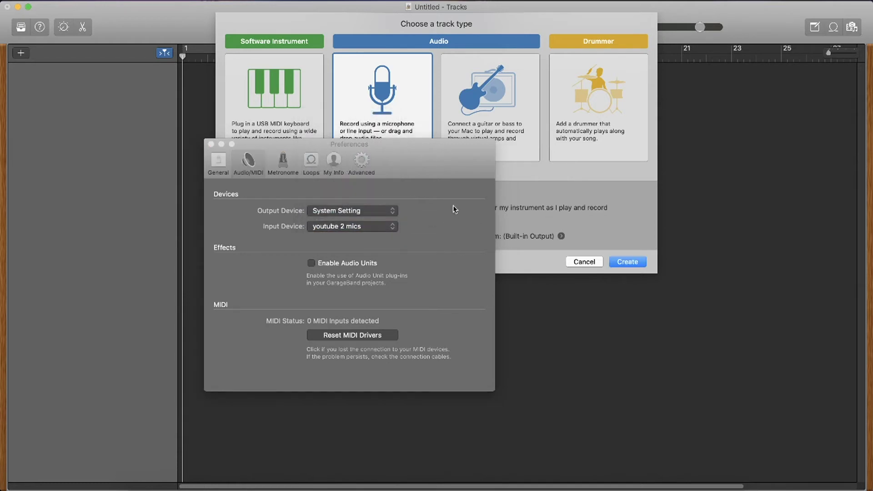
{"action": "left_click", "coordinate": [211, 144]}
- Create the Audio 1 track recording from Input 1 + 2
{"action": "left_click", "coordinate": [329, 214]}
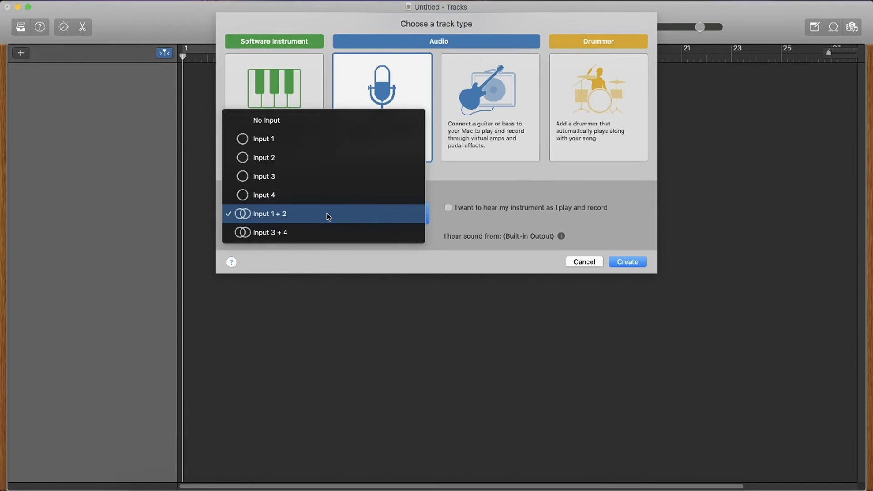
{"action": "left_click", "coordinate": [477, 222]}
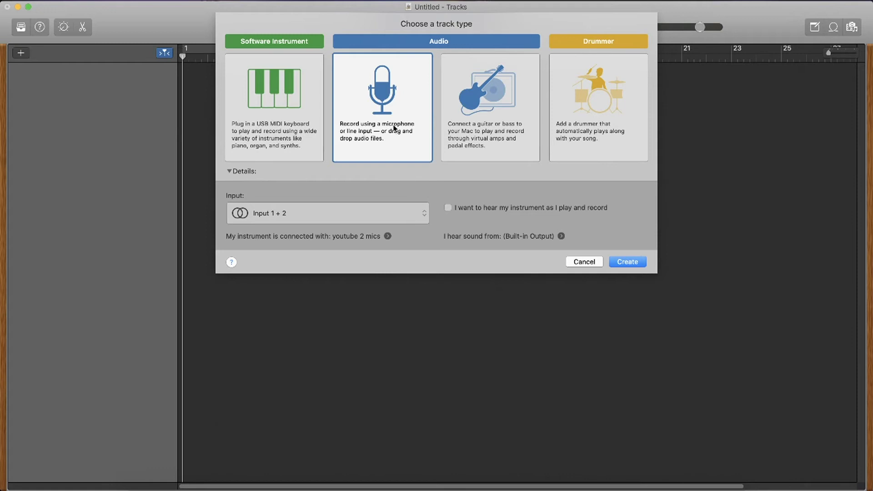
{"action": "left_click", "coordinate": [635, 263]}
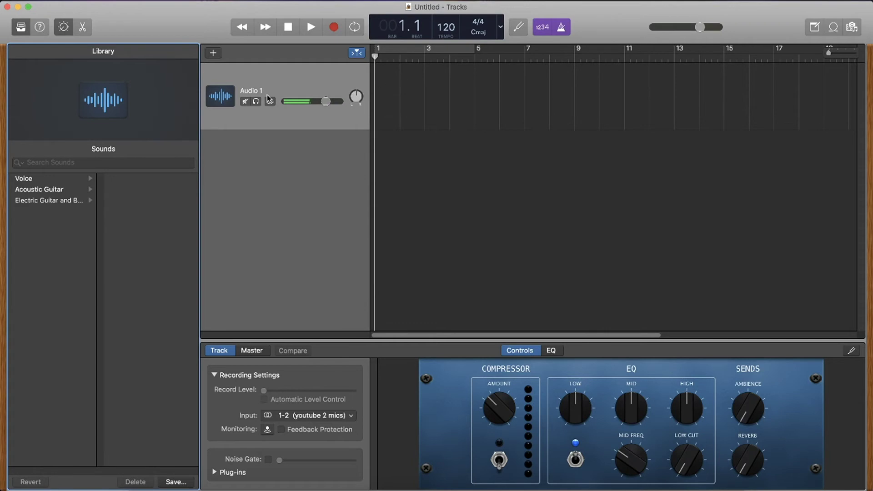
- Add a second audio track and keep Audio 1's input at 1-2
{"action": "left_click", "coordinate": [213, 53]}
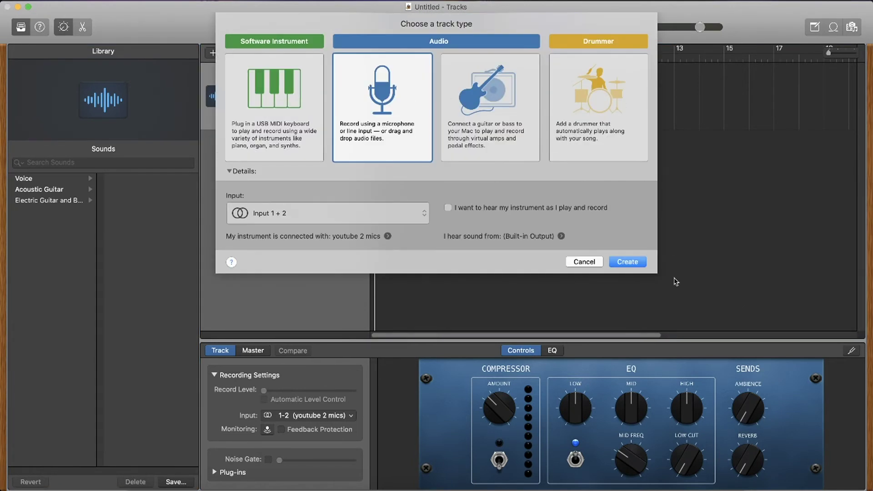
{"action": "left_click", "coordinate": [628, 261]}
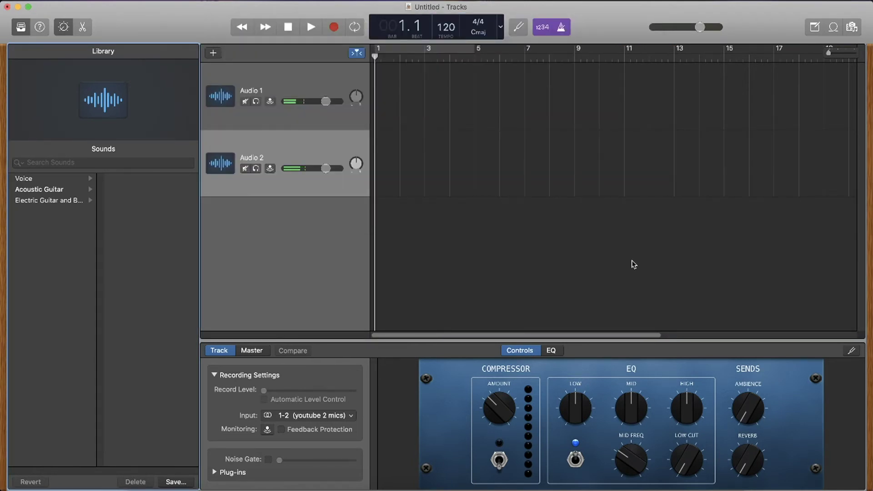
{"action": "left_click", "coordinate": [302, 79]}
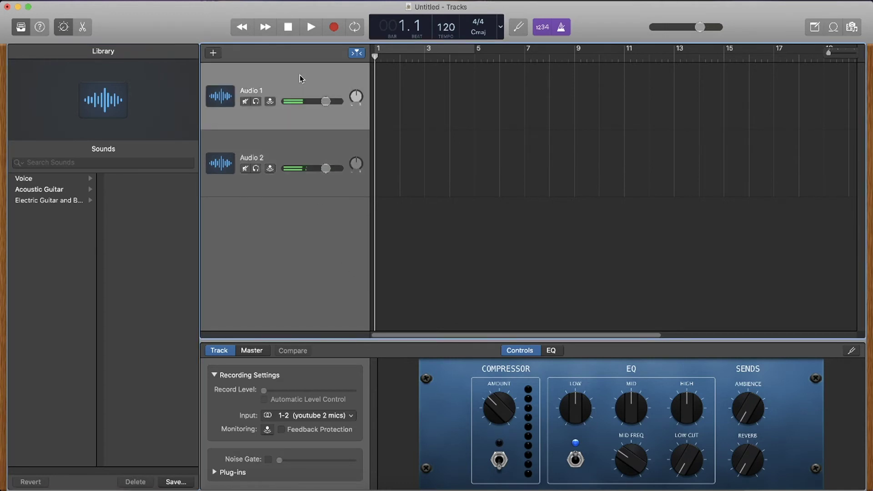
{"action": "left_click", "coordinate": [336, 415]}
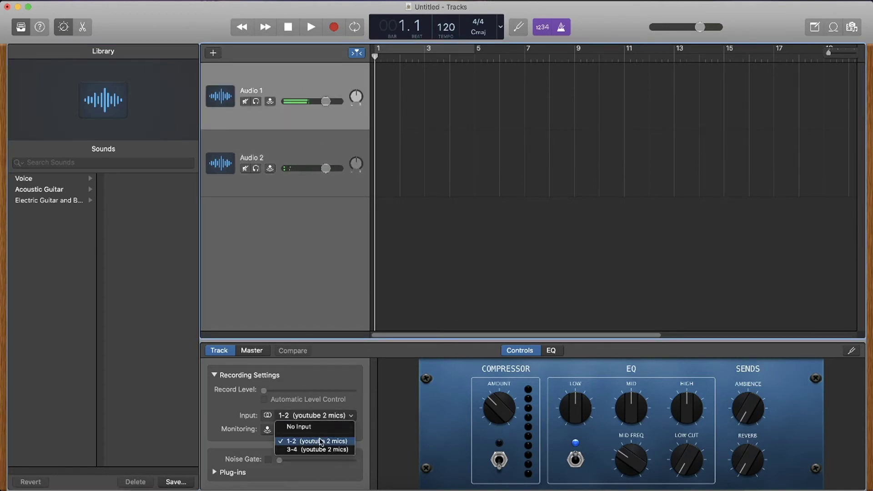
{"action": "left_click", "coordinate": [453, 137]}
{"action": "left_click", "coordinate": [313, 417]}
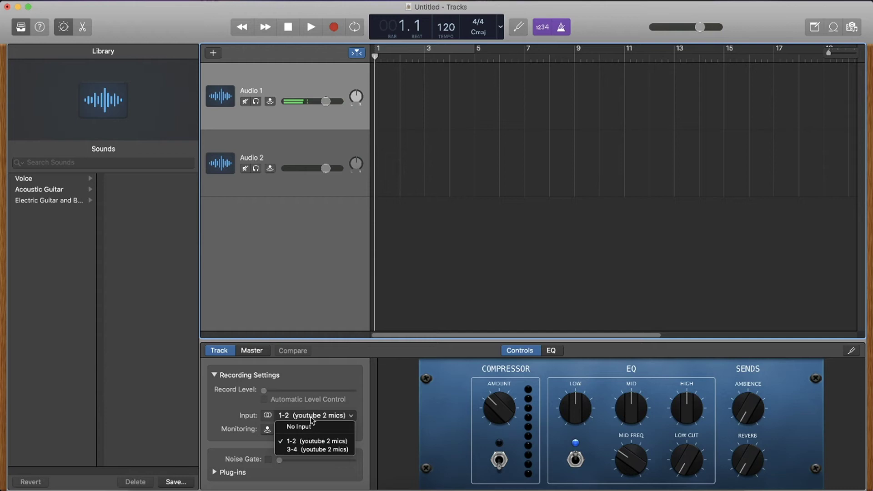
{"action": "left_click", "coordinate": [311, 442]}
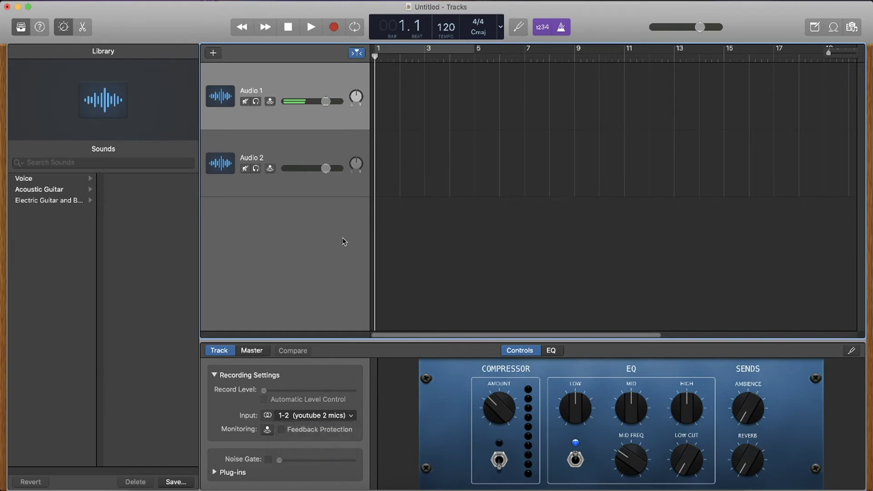
- Set Audio 2's input to 3-4 and check both tracks' inputs
{"action": "left_click", "coordinate": [286, 140]}
{"action": "left_click", "coordinate": [298, 417]}
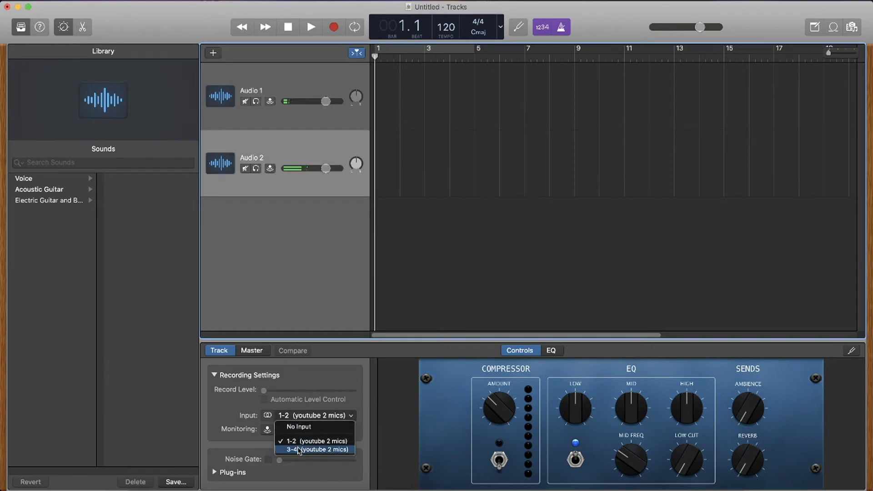
{"action": "left_click", "coordinate": [299, 449]}
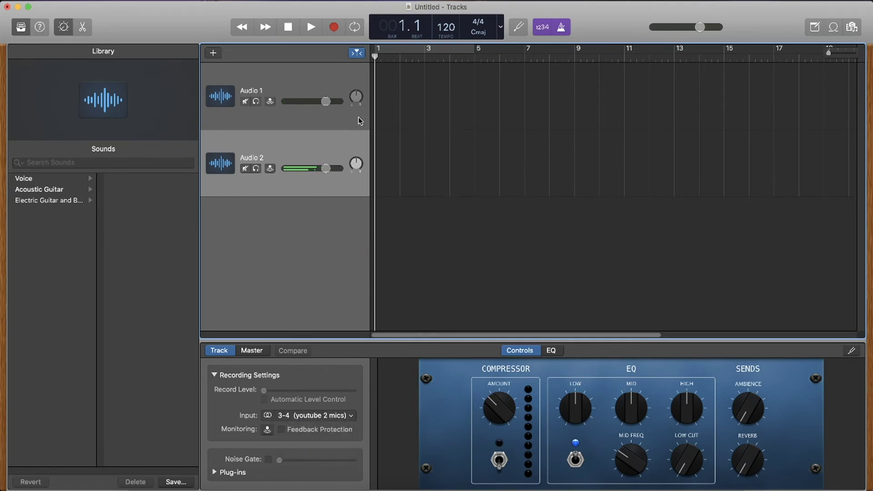
{"action": "left_click", "coordinate": [329, 85]}
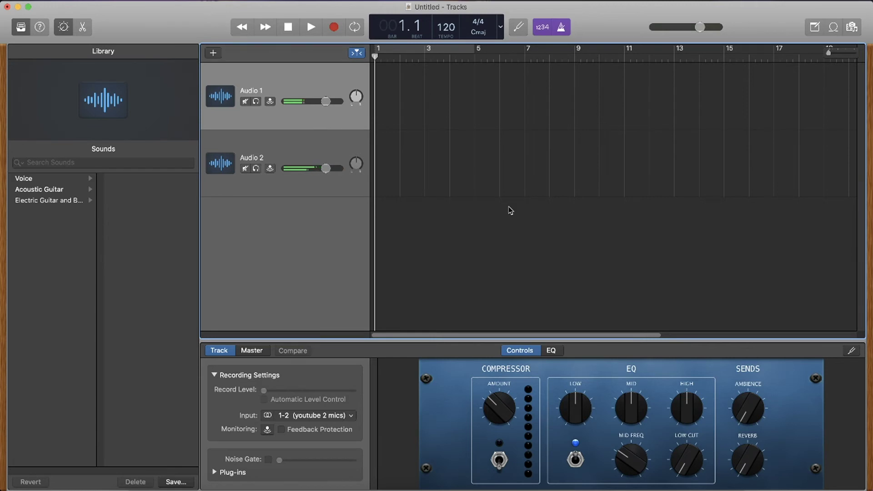
{"action": "left_click", "coordinate": [326, 143]}
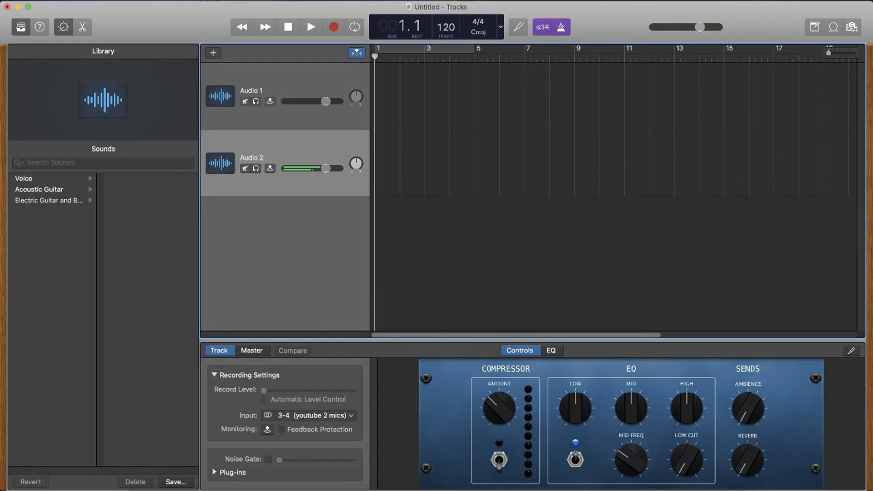
- Enable Record Enable buttons in the track headers via Track > Configure Track Header
{"action": "left_click", "coordinate": [213, 0]}
{"action": "mouse_move", "coordinate": [186, 0]}
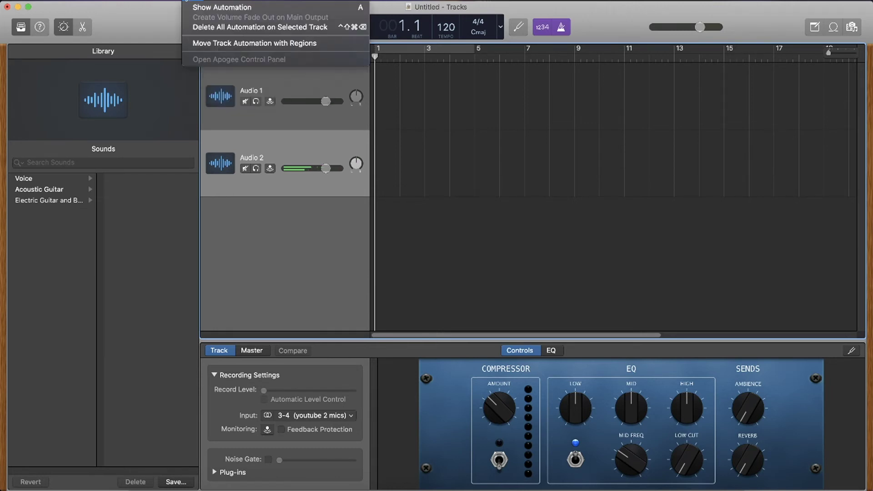
{"action": "left_click", "coordinate": [129, 0]}
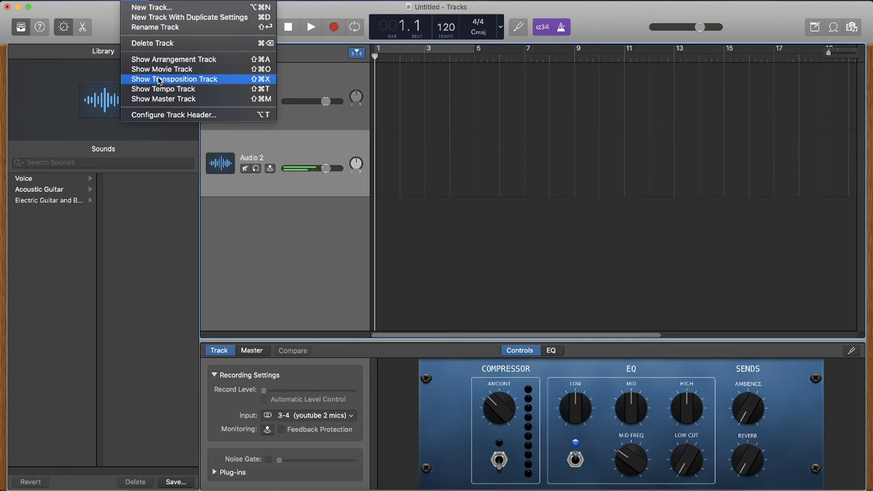
{"action": "left_click", "coordinate": [193, 116]}
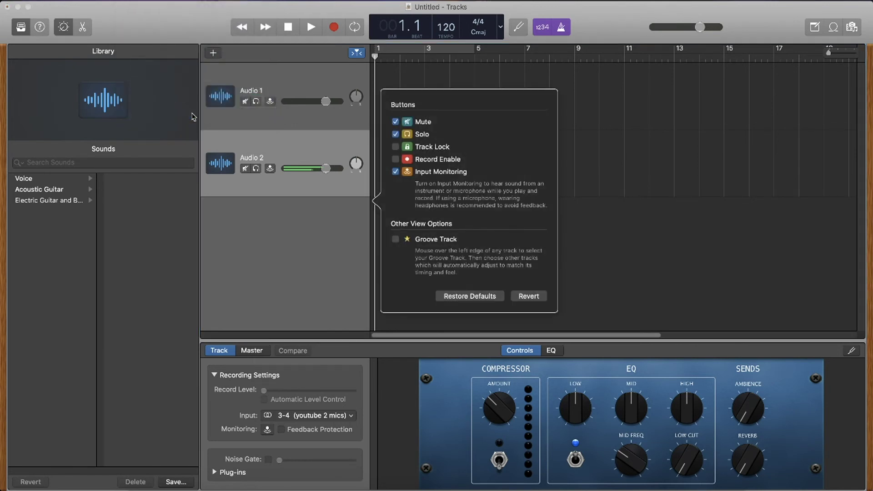
{"action": "left_click", "coordinate": [395, 159]}
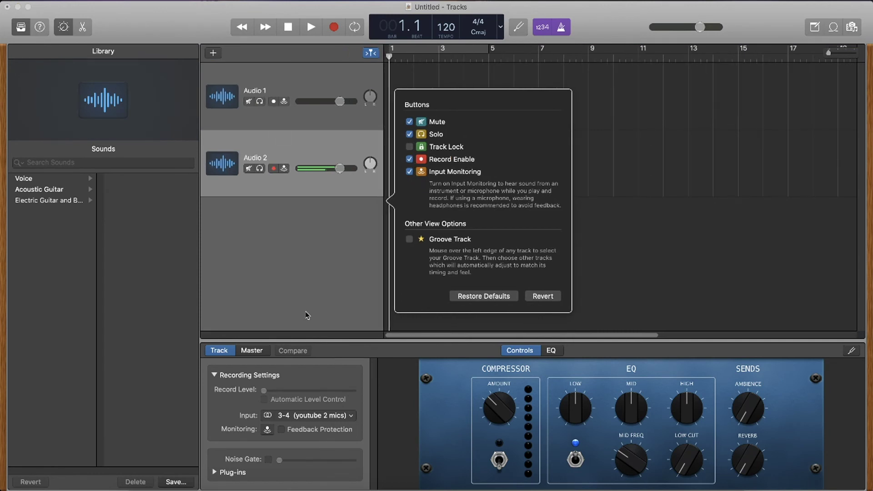
{"action": "left_click", "coordinate": [233, 262]}
- Arm both Audio 1 and Audio 2 for recording
{"action": "left_click", "coordinate": [311, 69]}
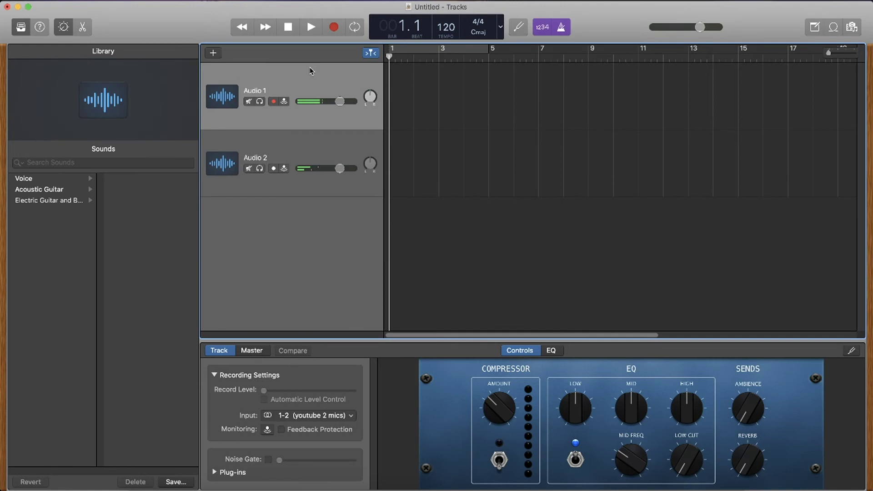
{"action": "left_click", "coordinate": [273, 101]}
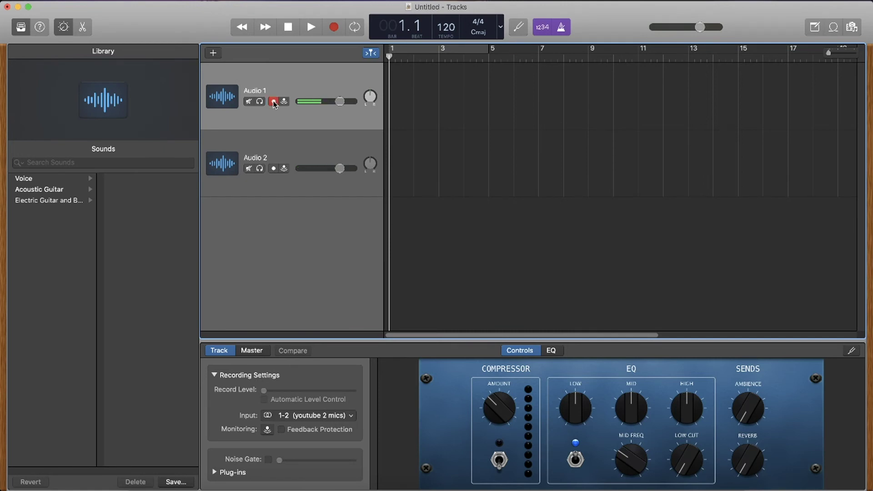
{"action": "left_click", "coordinate": [274, 168]}
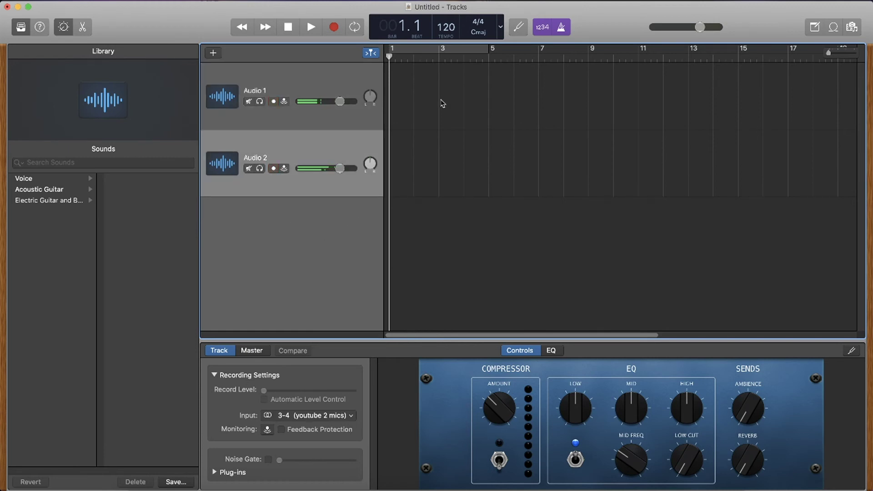
- Turn off the metronome and count-in, then record both tracks at once
{"action": "left_click", "coordinate": [561, 27]}
{"action": "left_click", "coordinate": [542, 26]}
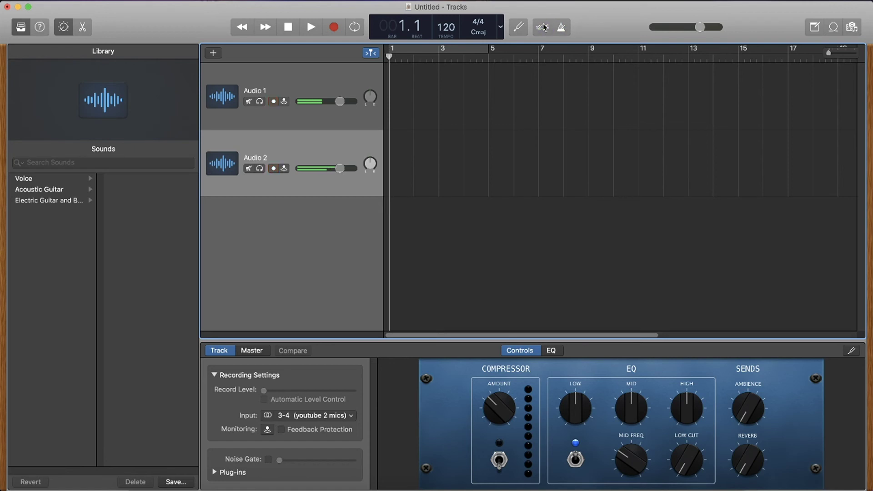
{"action": "left_click", "coordinate": [333, 27]}
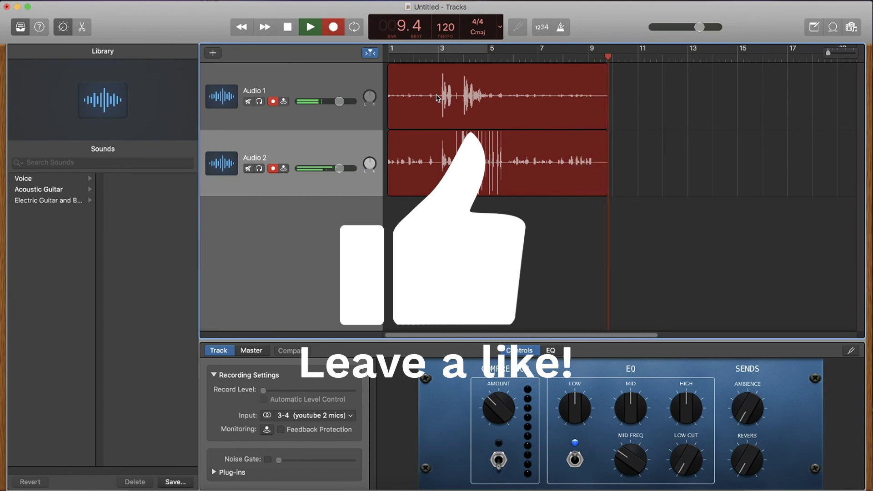
- Stop recording, leaving regions Untitled_1#01 and Untitled_2#01 on Audio 1 and Audio 2 through bar 9
{"action": "key", "text": "space"}
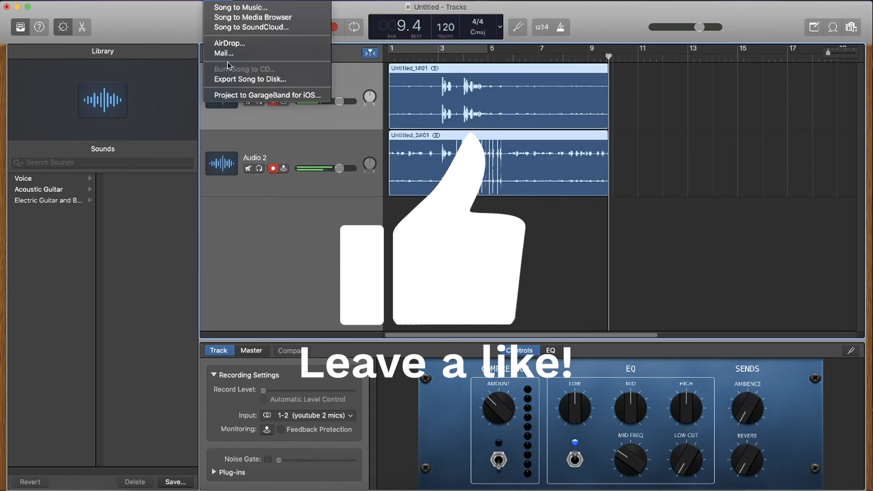